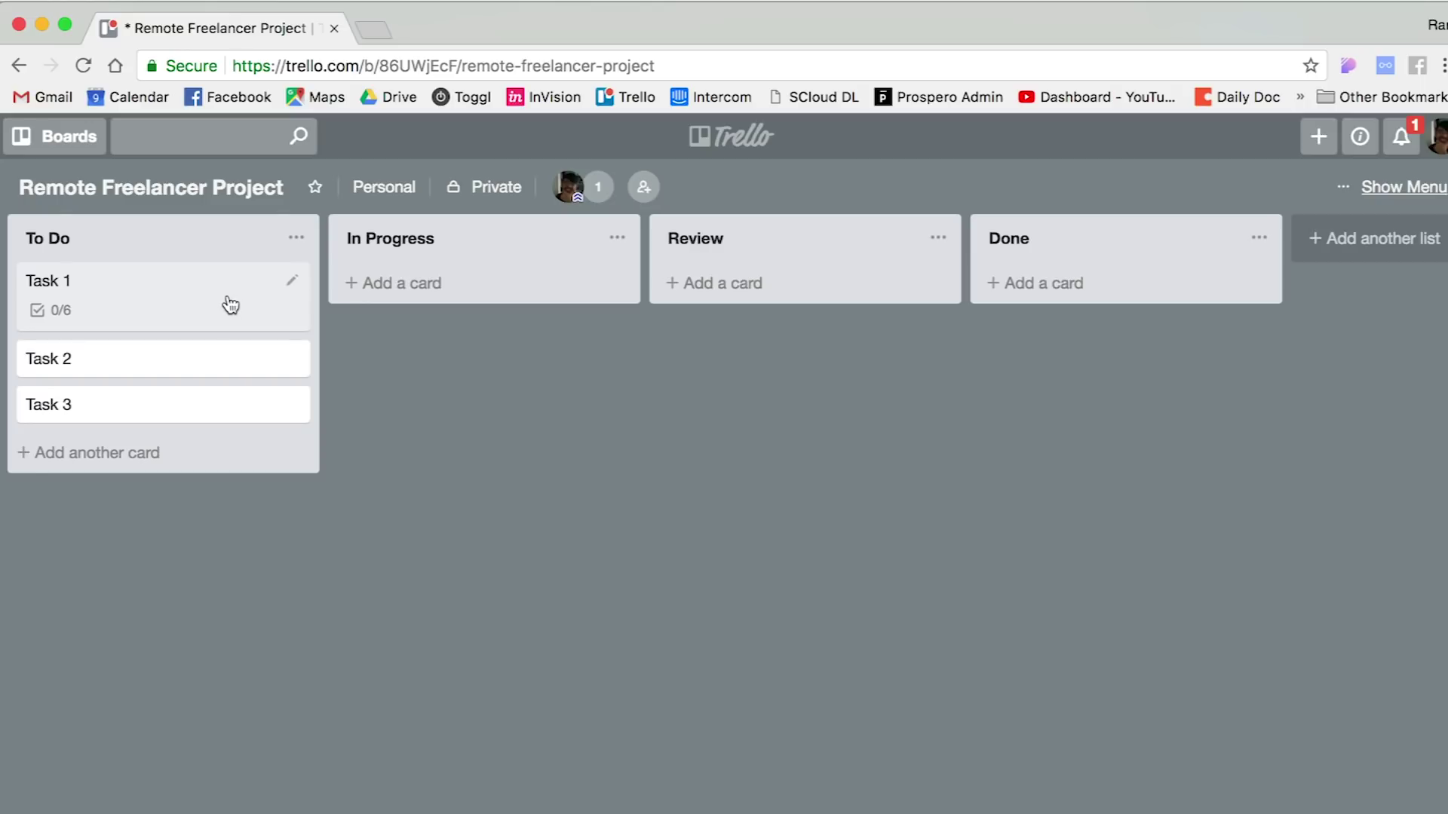
# After trial drags of Task 1 and Task 2, drop Task 1 into the In Progress list.
pyautogui.moveTo(221, 308); pyautogui.dragTo(234, 264)
pyautogui.moveTo(194, 375); pyautogui.dragTo(100, 415)
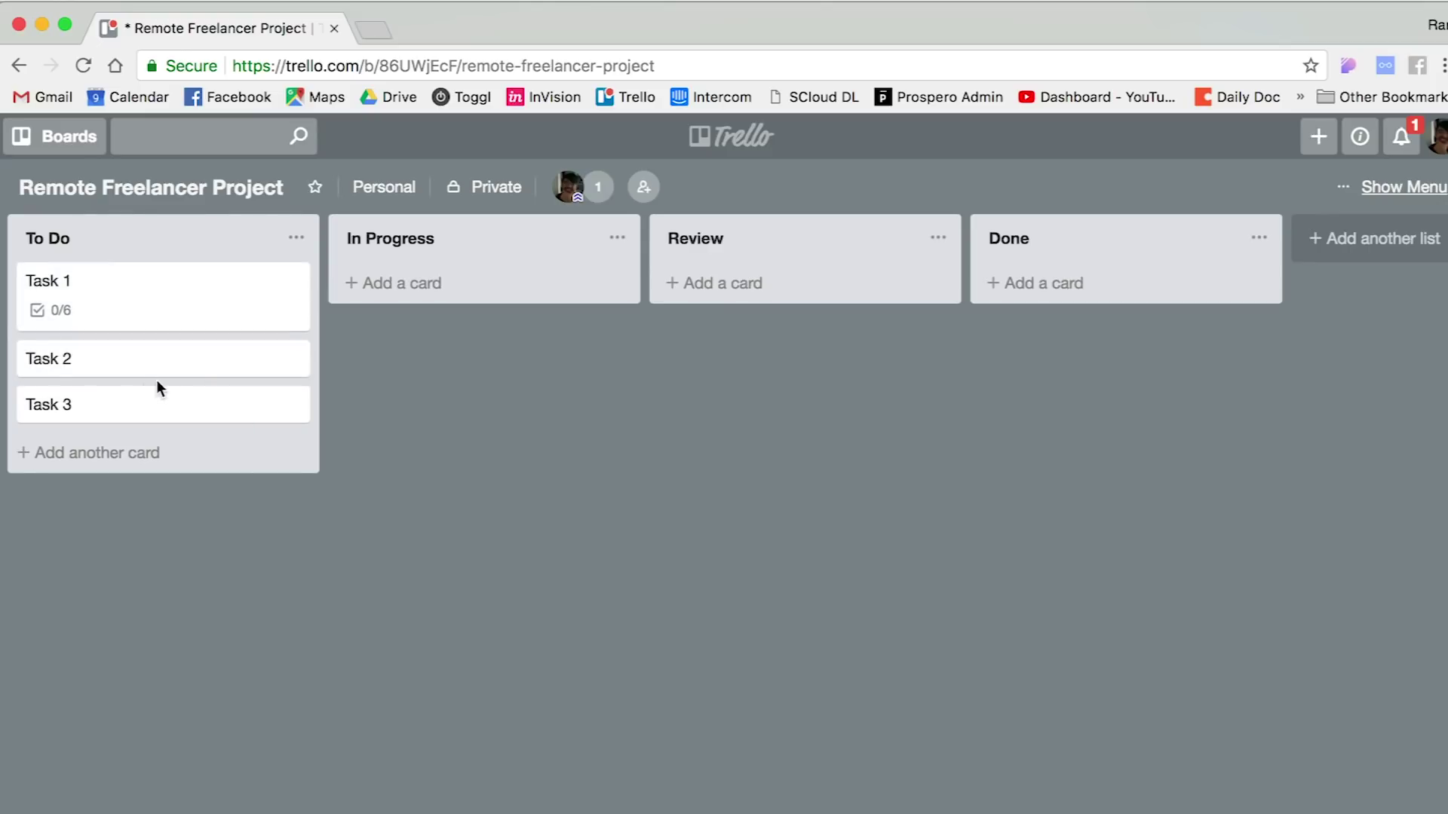
pyautogui.moveTo(68, 299); pyautogui.dragTo(375, 233)
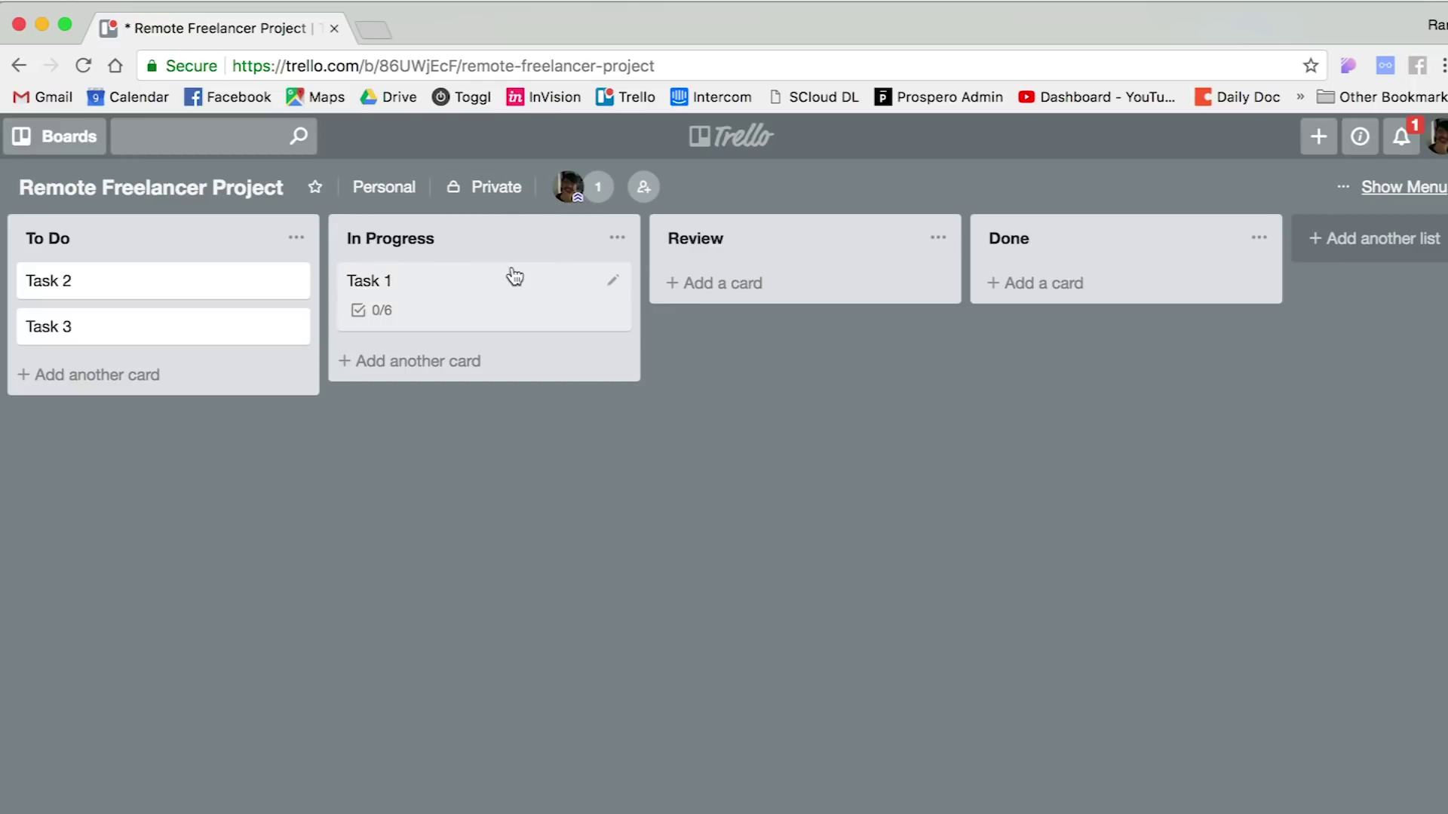
# Open Task 1, leave its title unchanged, and review the 'Art board name 1' and 'Artboard name 2' checklists.
pyautogui.click(483, 296)
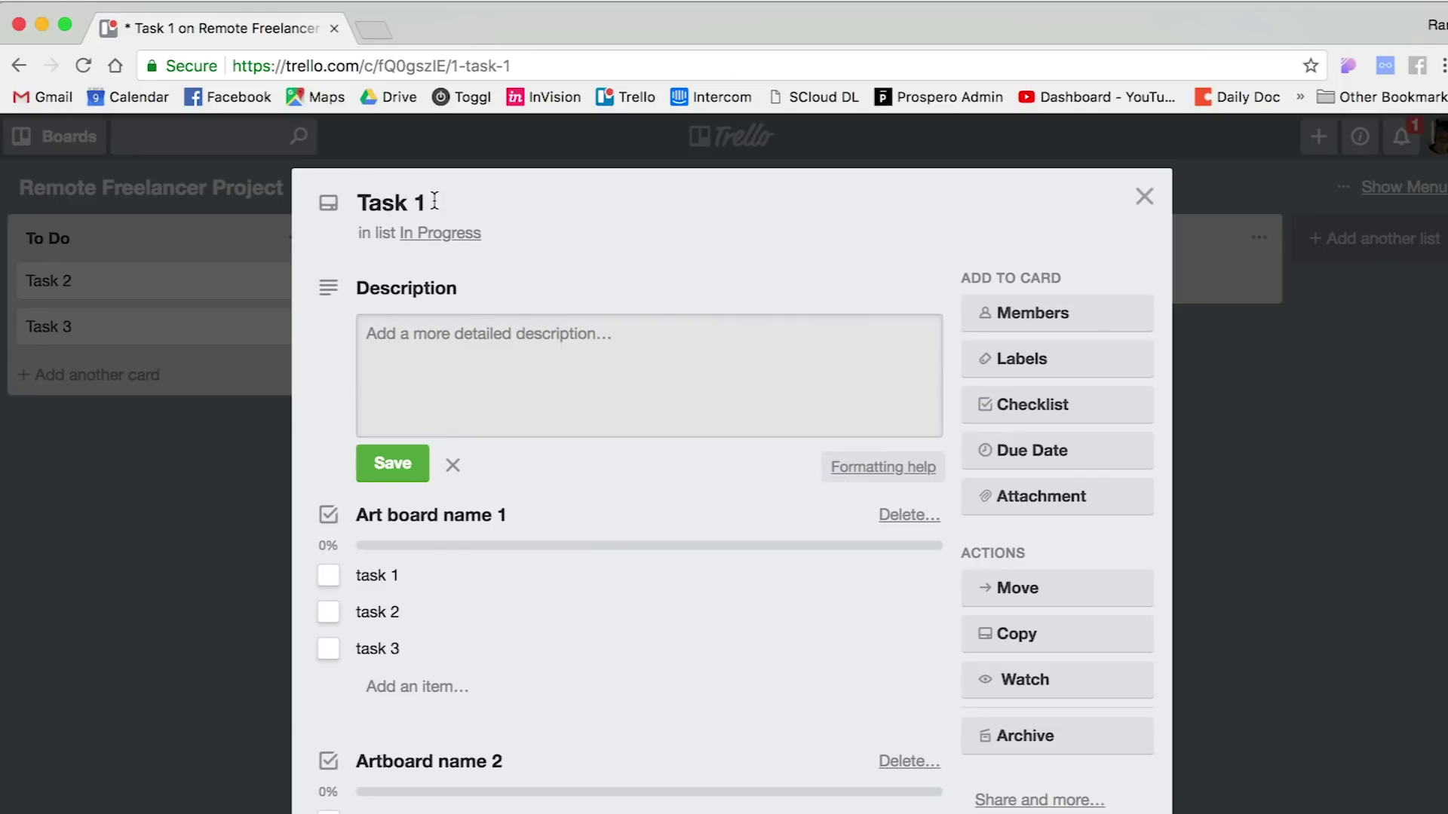
pyautogui.moveTo(434, 201); pyautogui.dragTo(358, 203)
pyautogui.press('Escape')
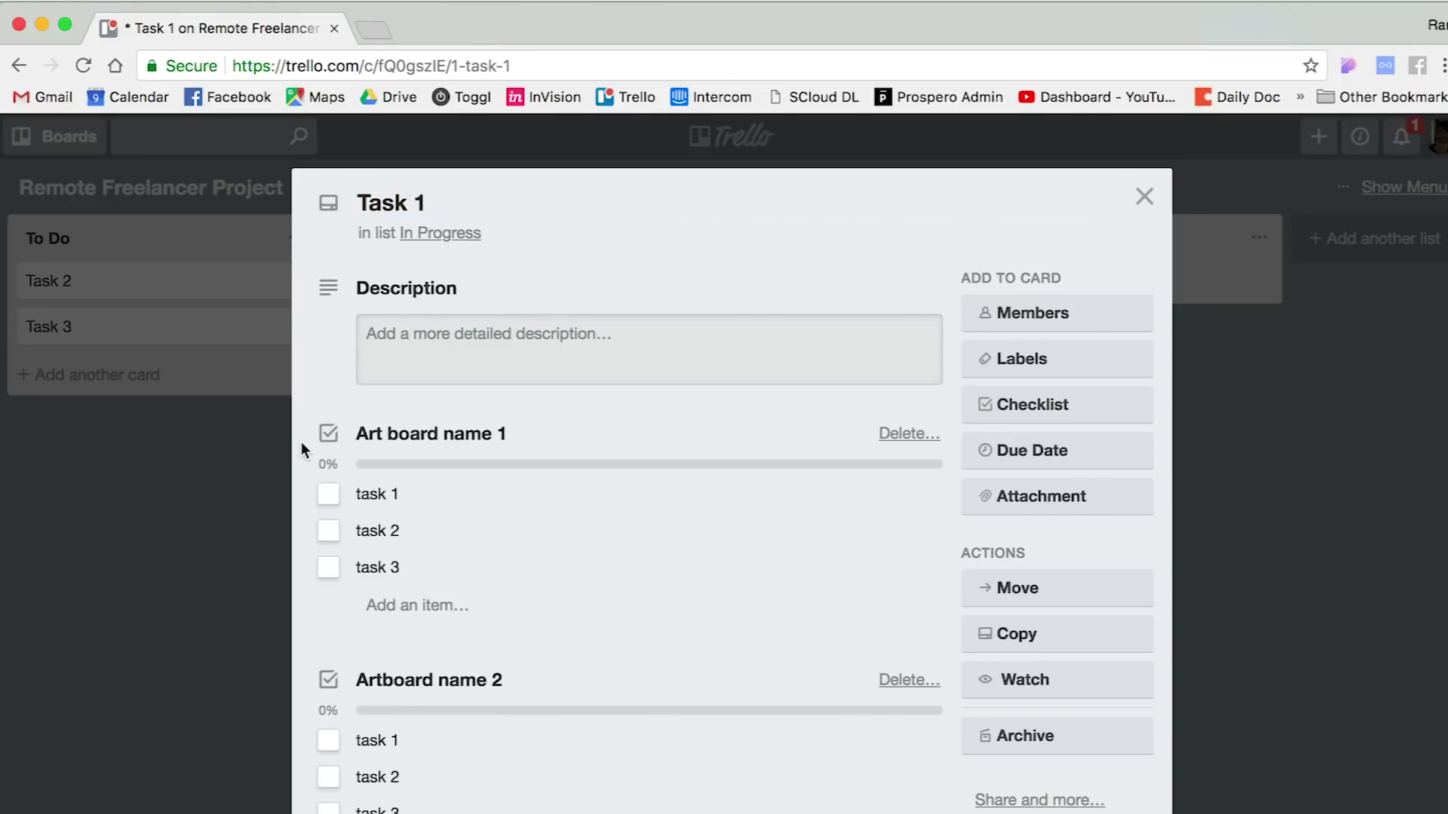
pyautogui.scroll(-2, 365, 414)
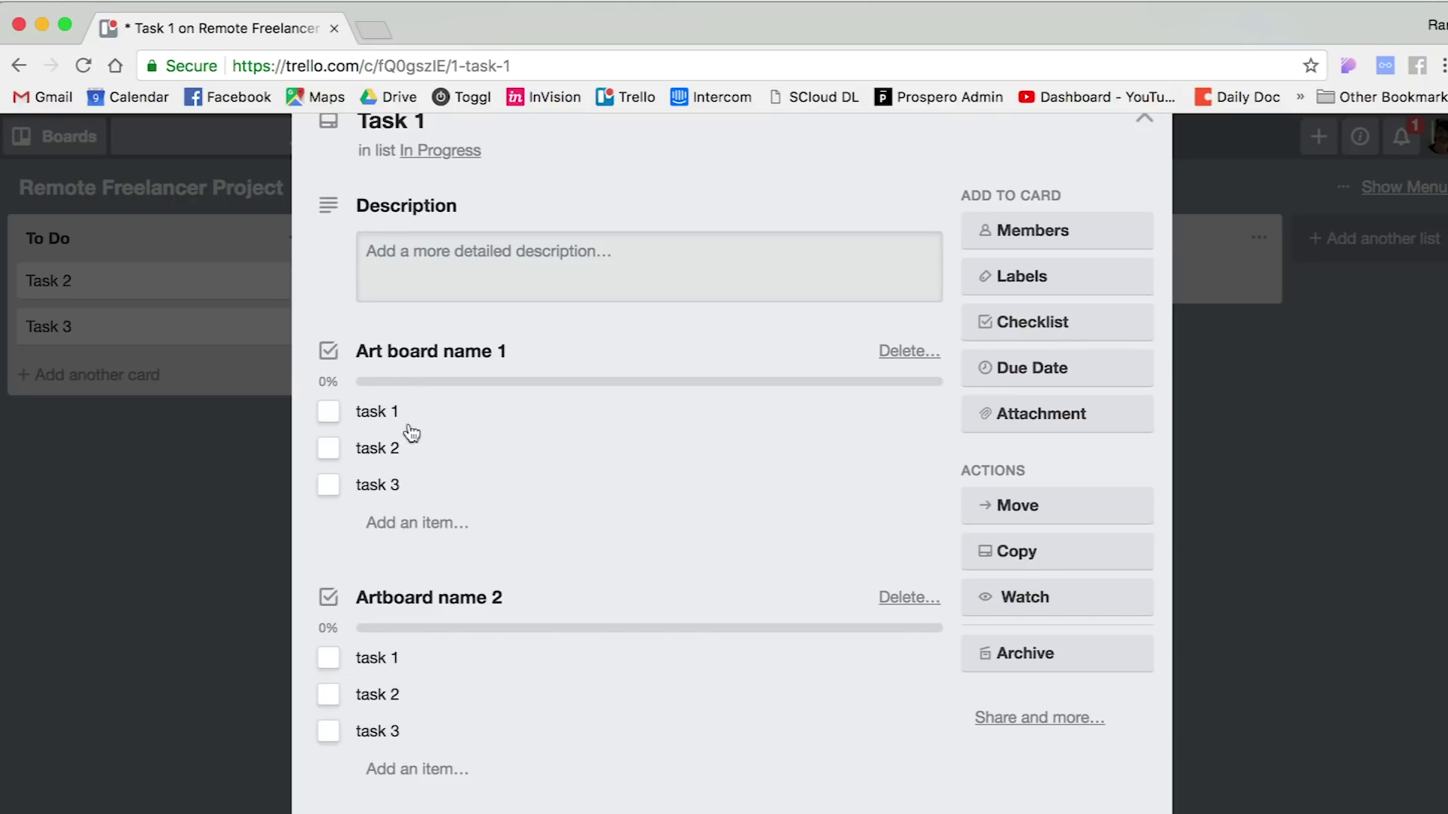
pyautogui.scroll(-3, 377, 648)
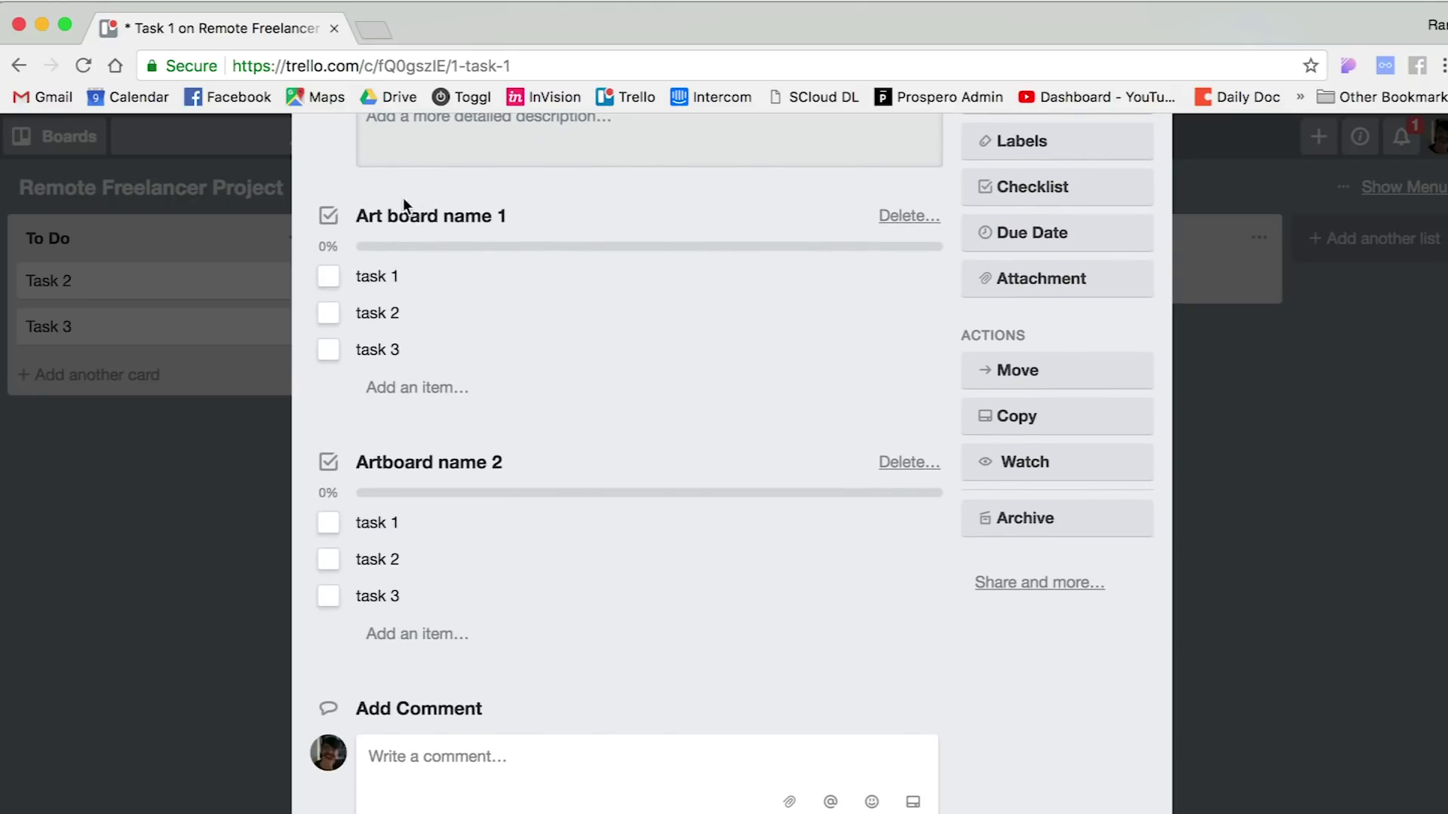
pyautogui.scroll(2, 454, 375)
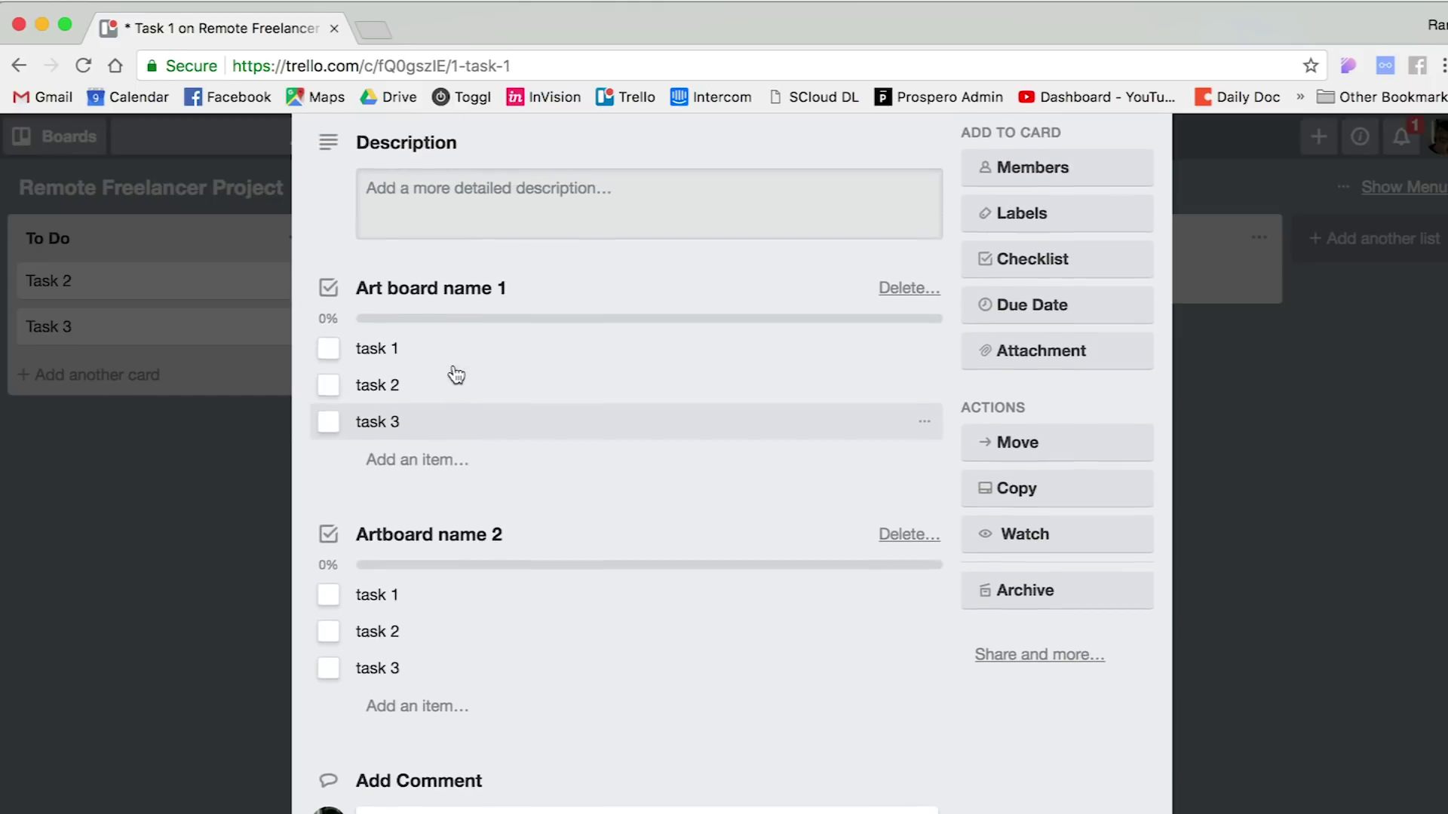
pyautogui.scroll(-1, 454, 375)
pyautogui.scroll(5, 454, 375)
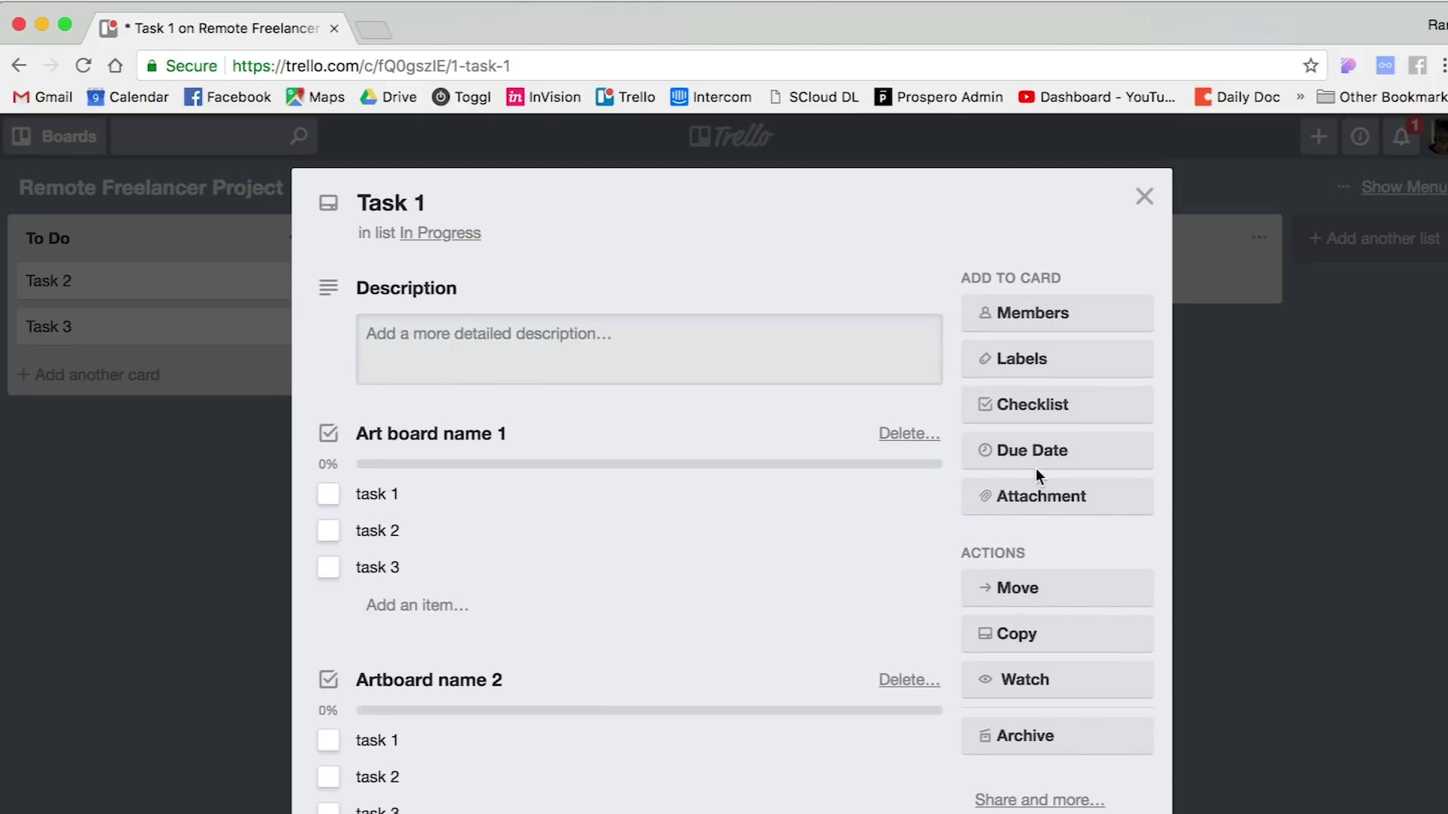
# Set Task 1's due date to Aug 13 at 12:00 PM and look over its checklists.
pyautogui.click(1012, 456)
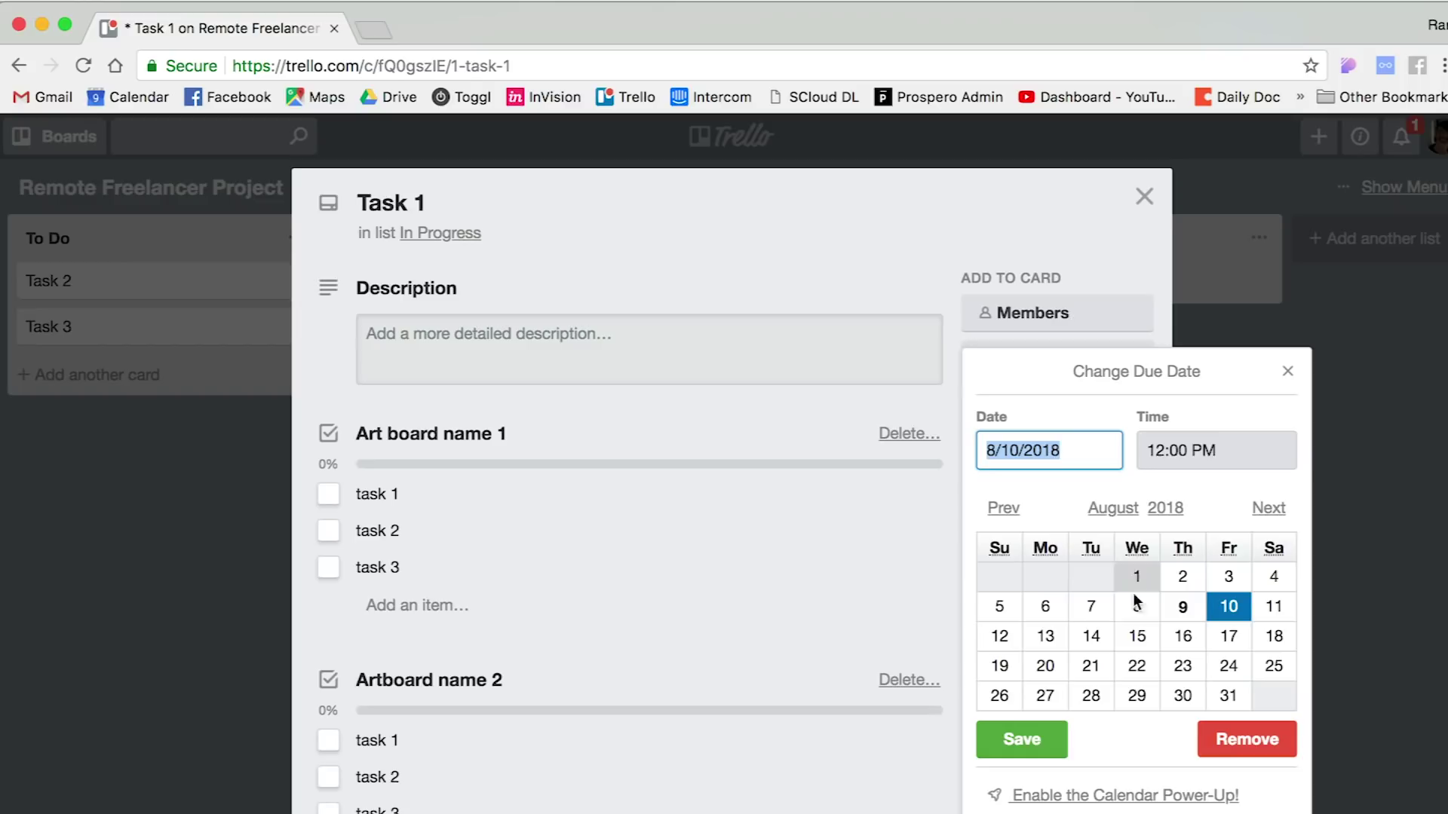
pyautogui.click(1047, 641)
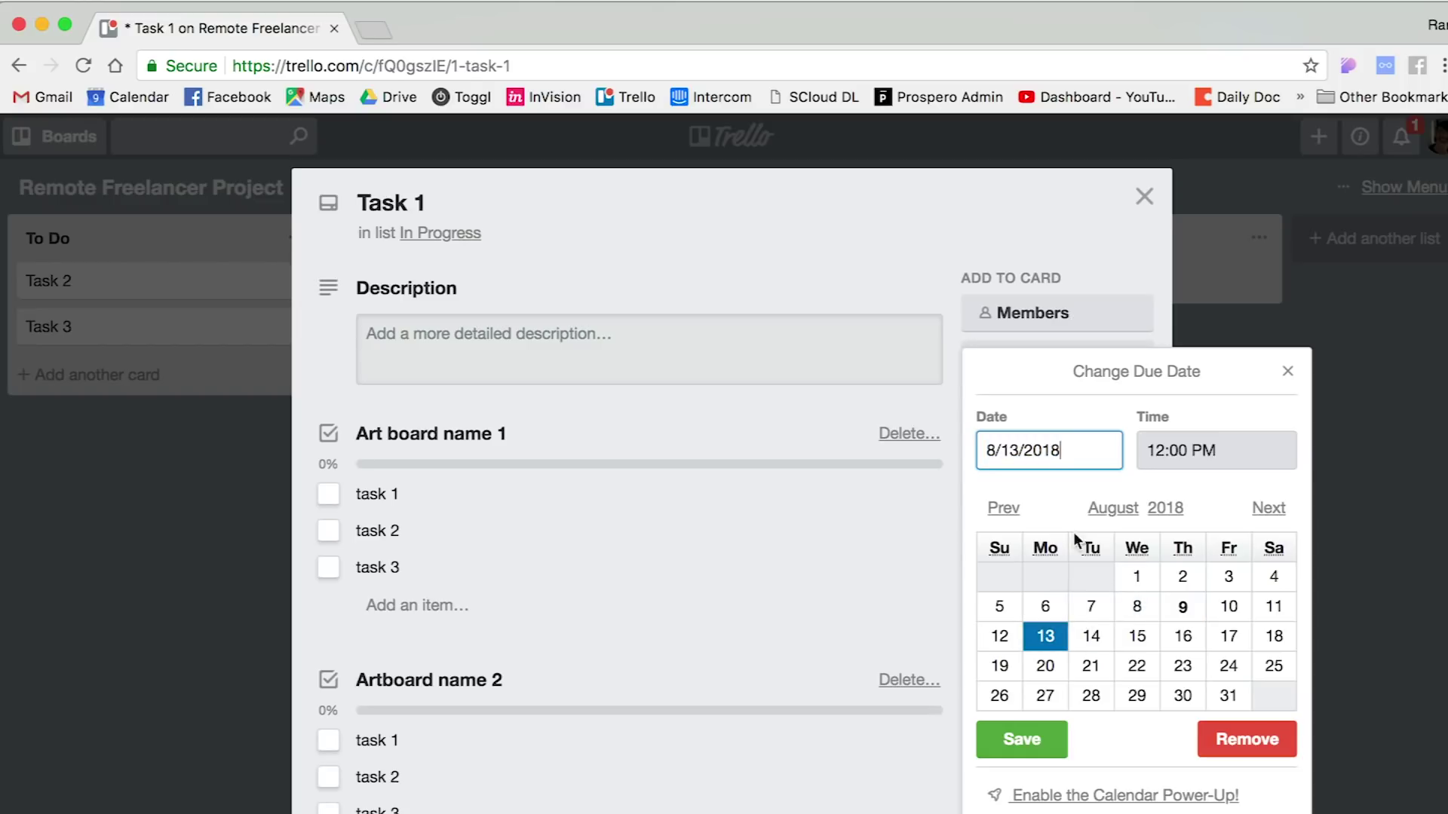
pyautogui.click(1022, 743)
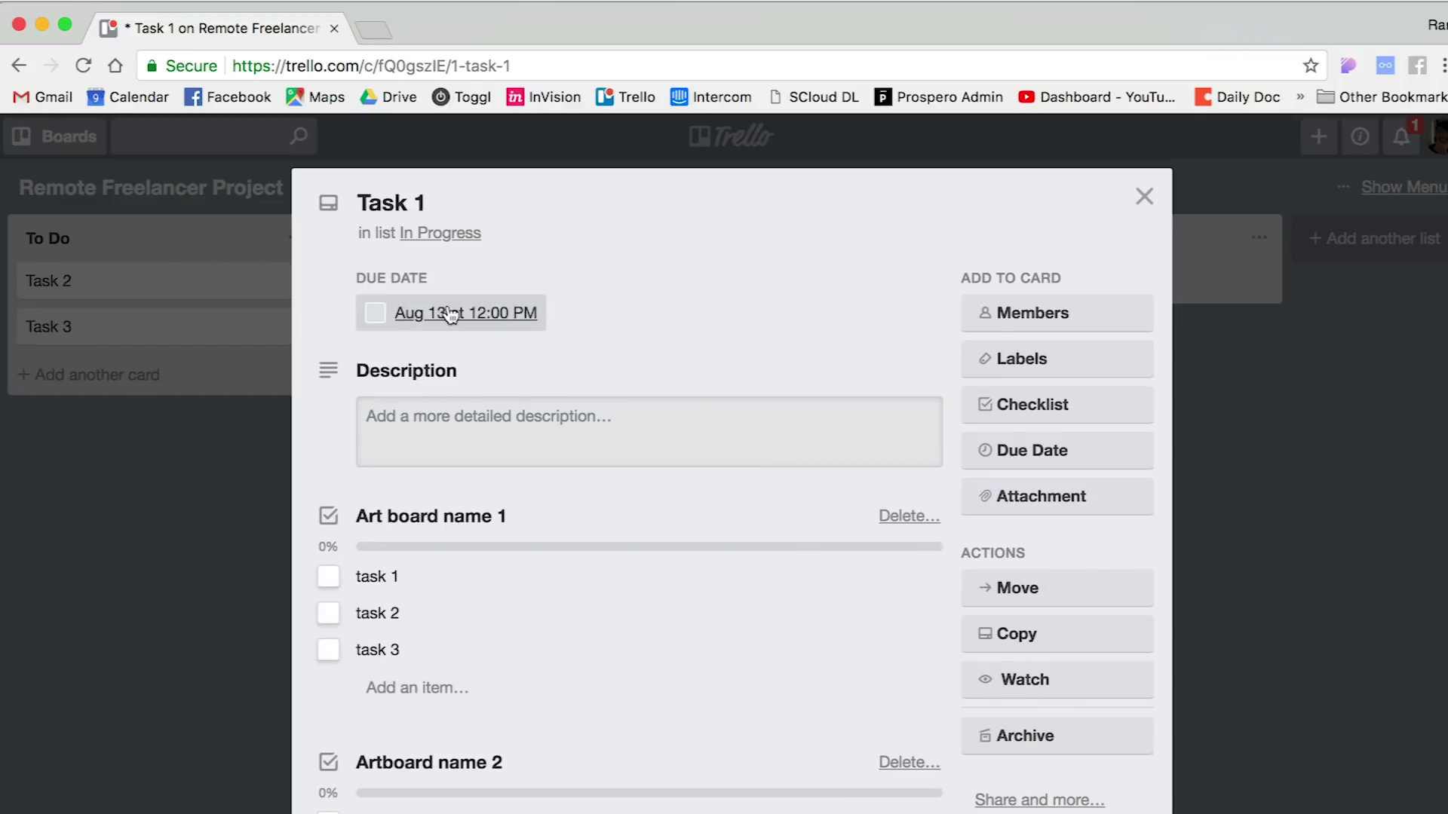
pyautogui.scroll(-5, 443, 596)
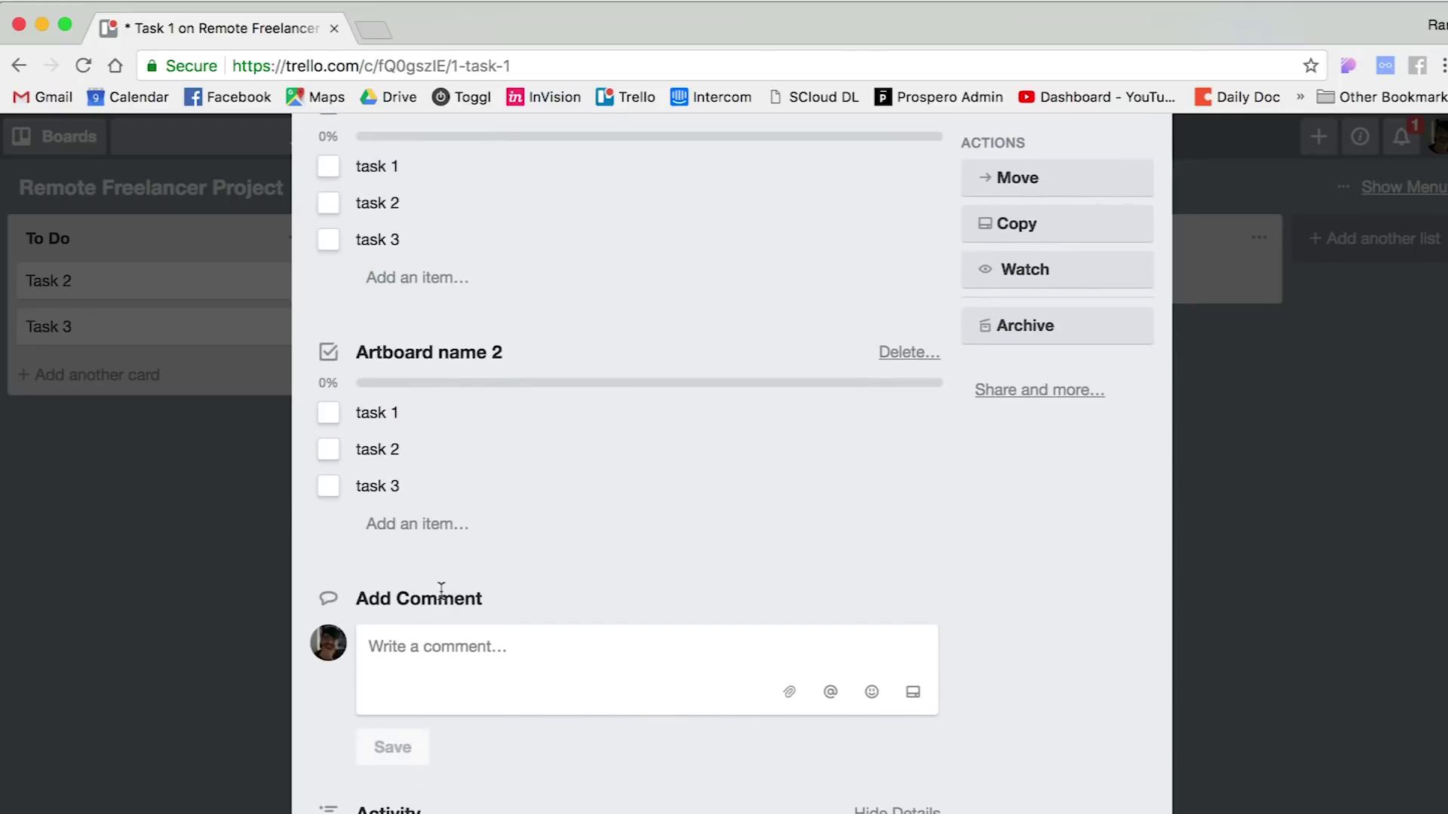
pyautogui.scroll(1, 443, 596)
pyautogui.scroll(-3, 442, 592)
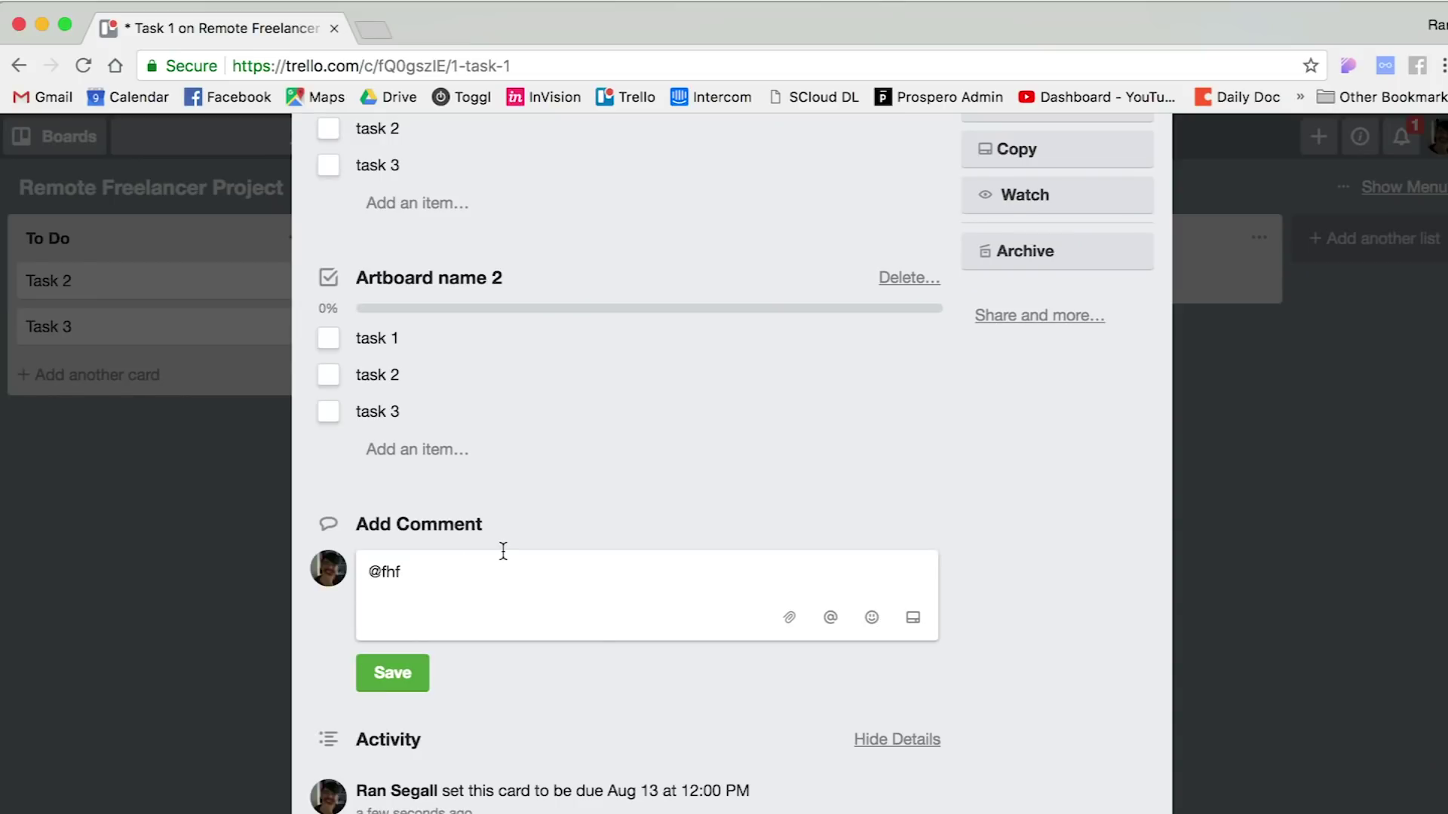
pyautogui.scroll(3, 494, 578)
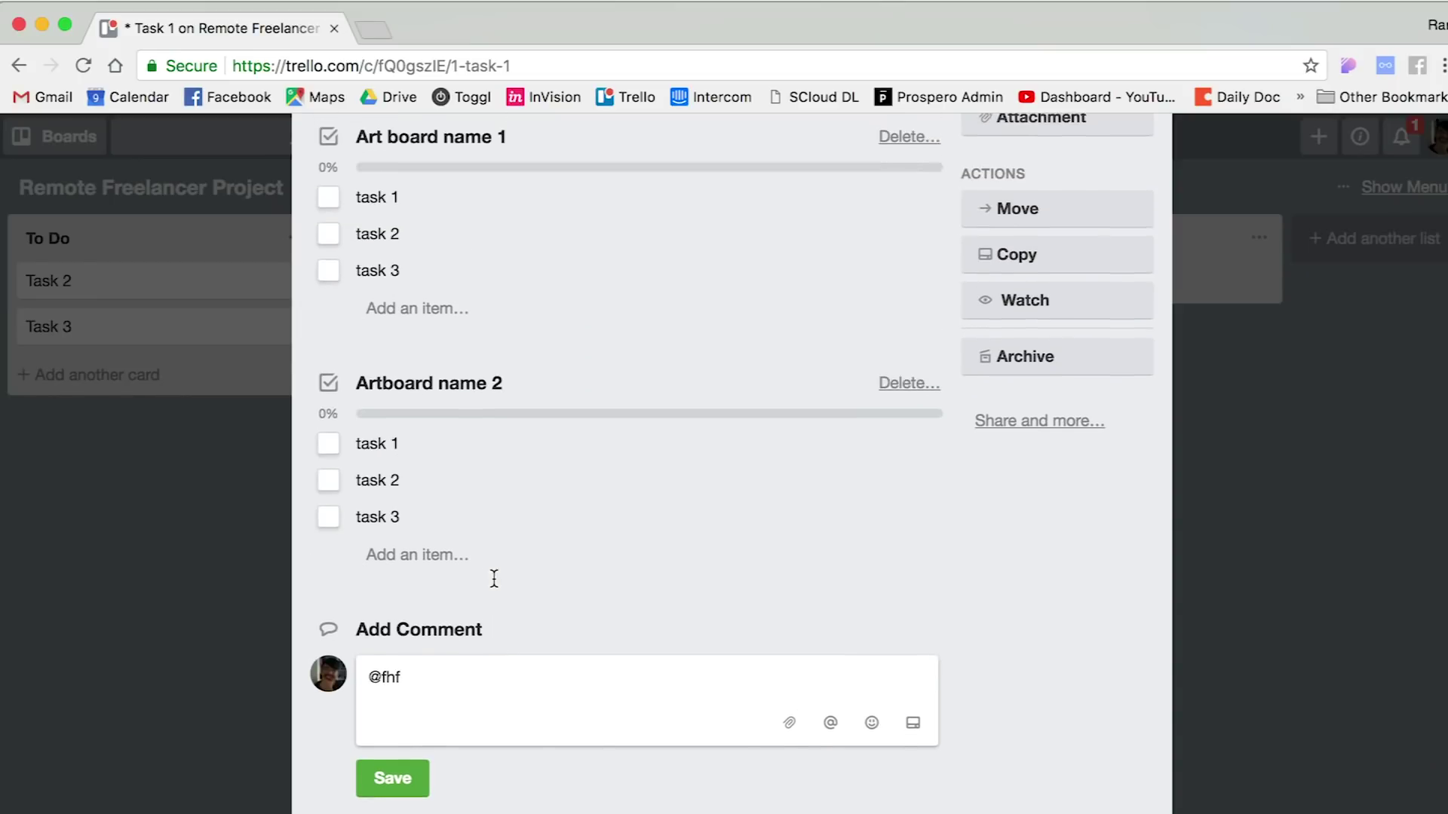
pyautogui.scroll(-2, 494, 578)
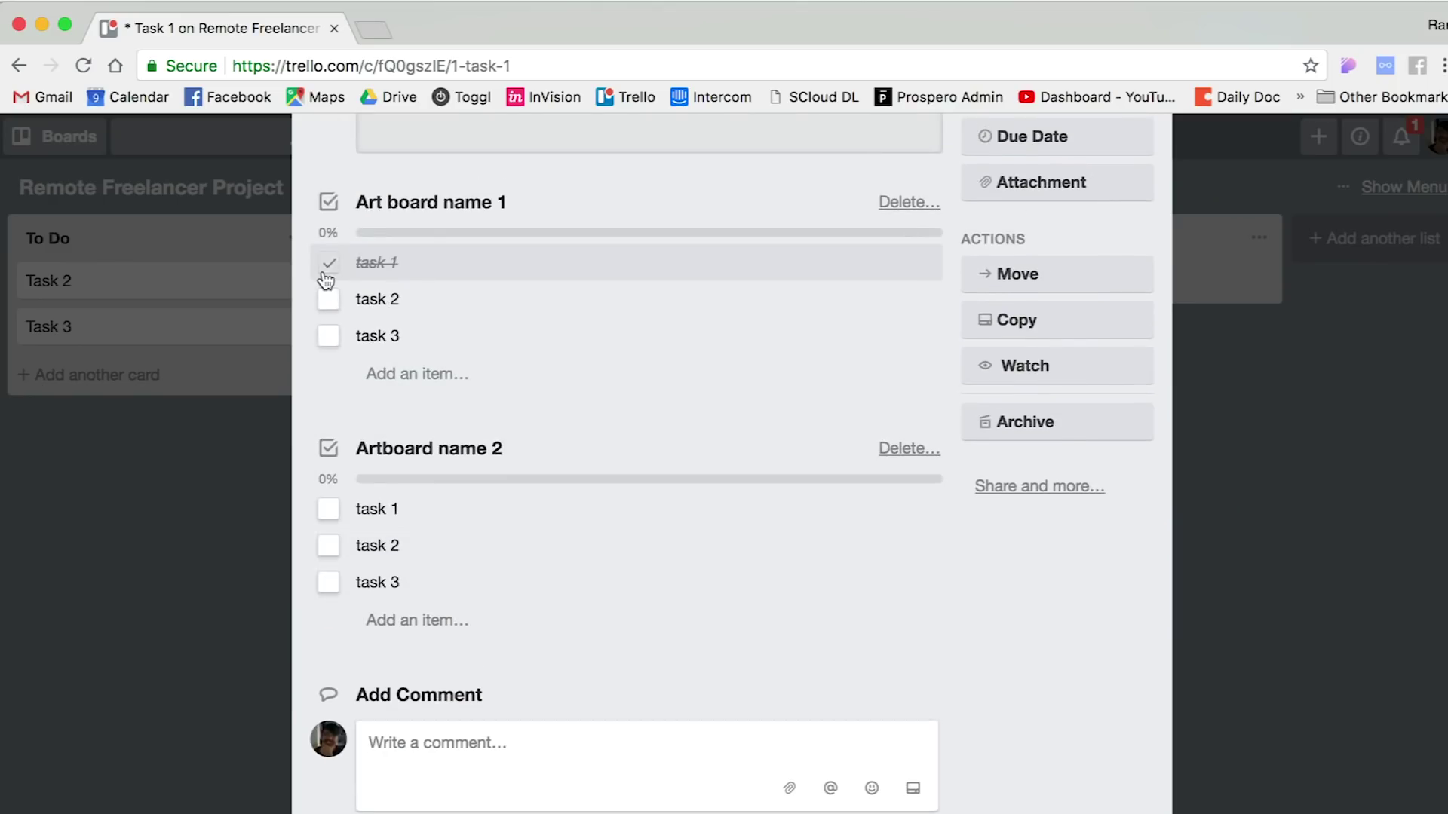
# Tick task 2 in Art board name 1, close the card, and drag Task 1 into Review.
pyautogui.click(332, 301)
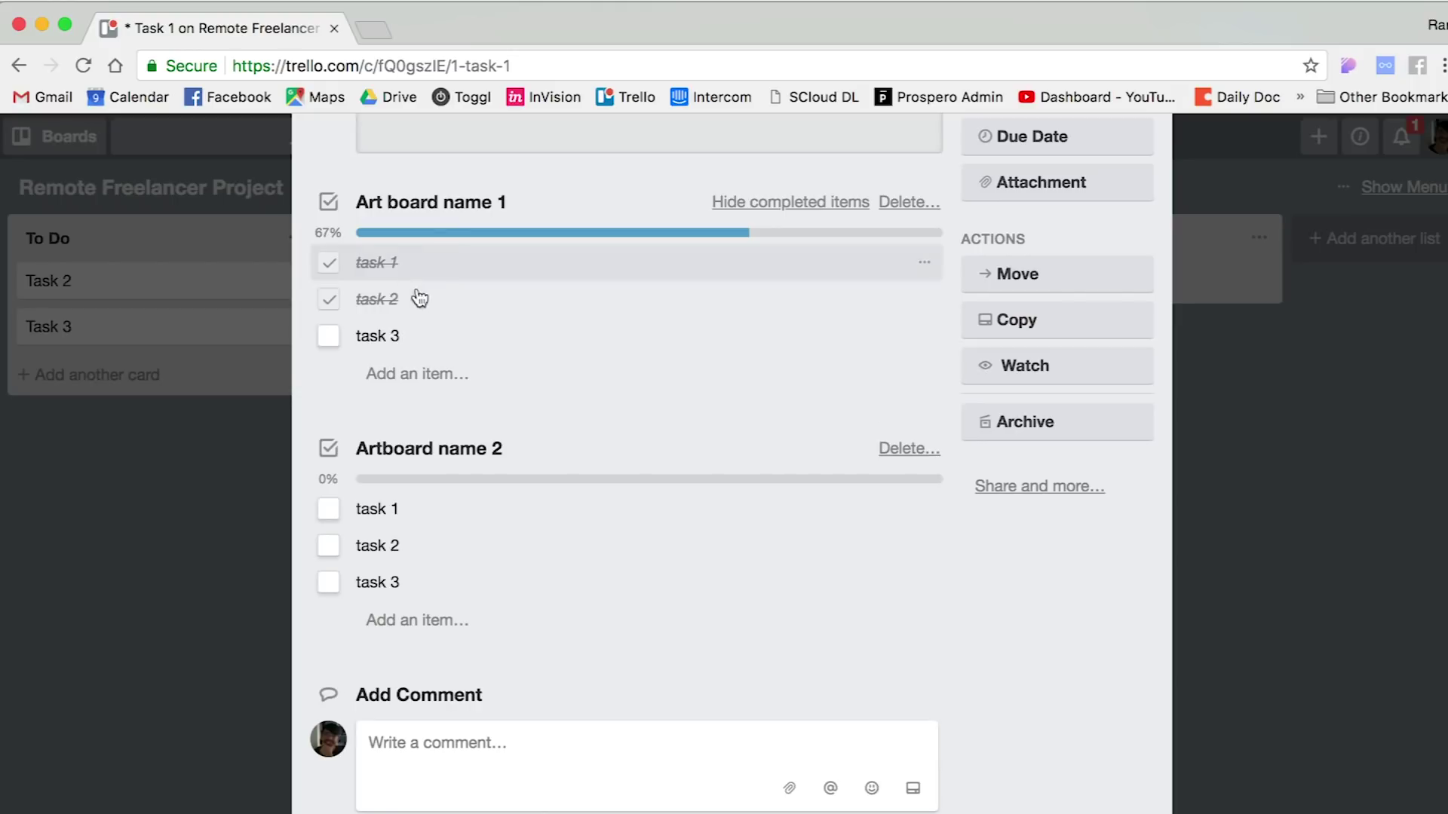
pyautogui.click(264, 496)
pyautogui.moveTo(405, 292); pyautogui.dragTo(697, 262)
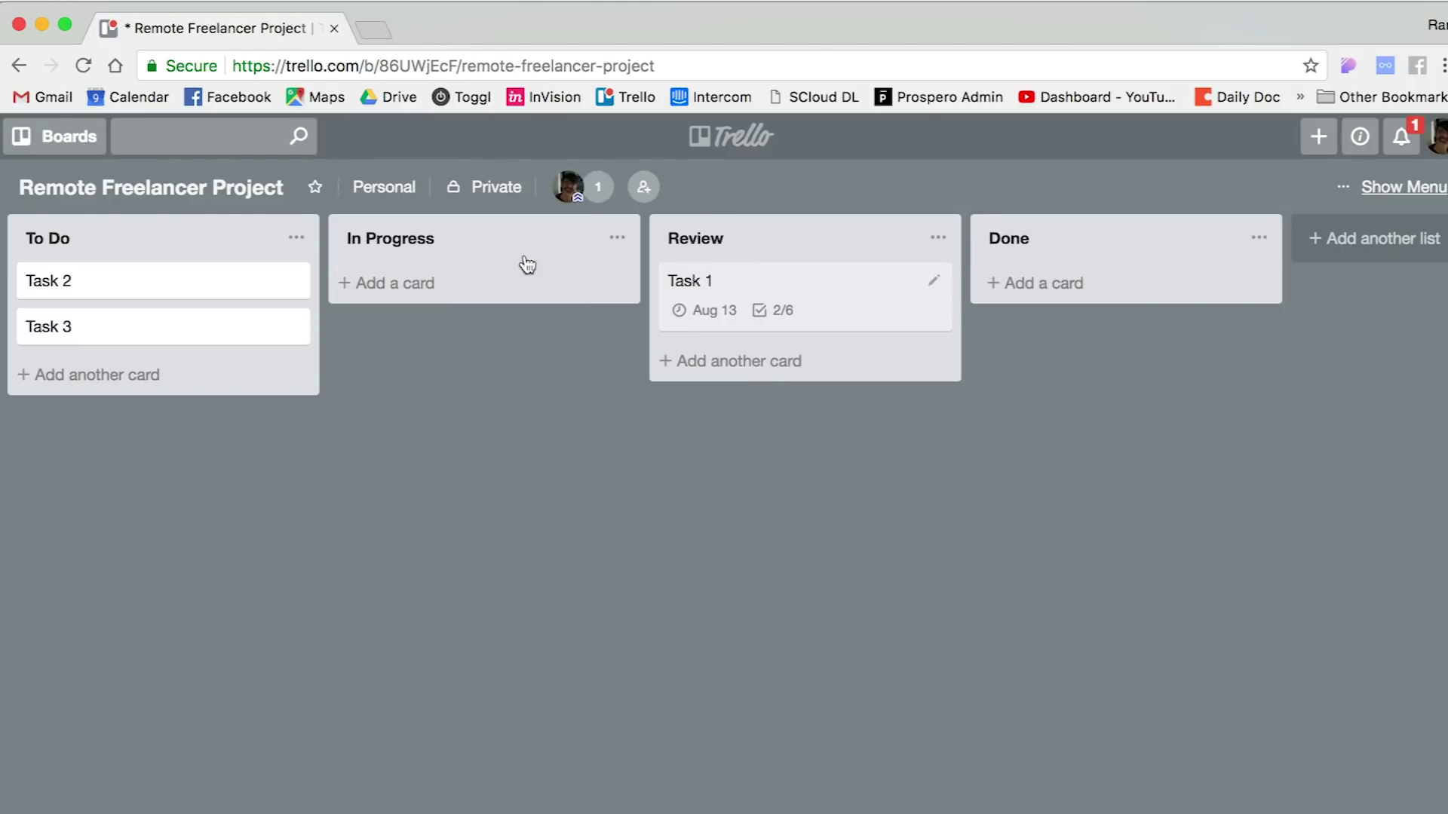
# Reopen Task 1 and untick task 2 so Art board name 1 drops to 33%.
pyautogui.click(798, 312)
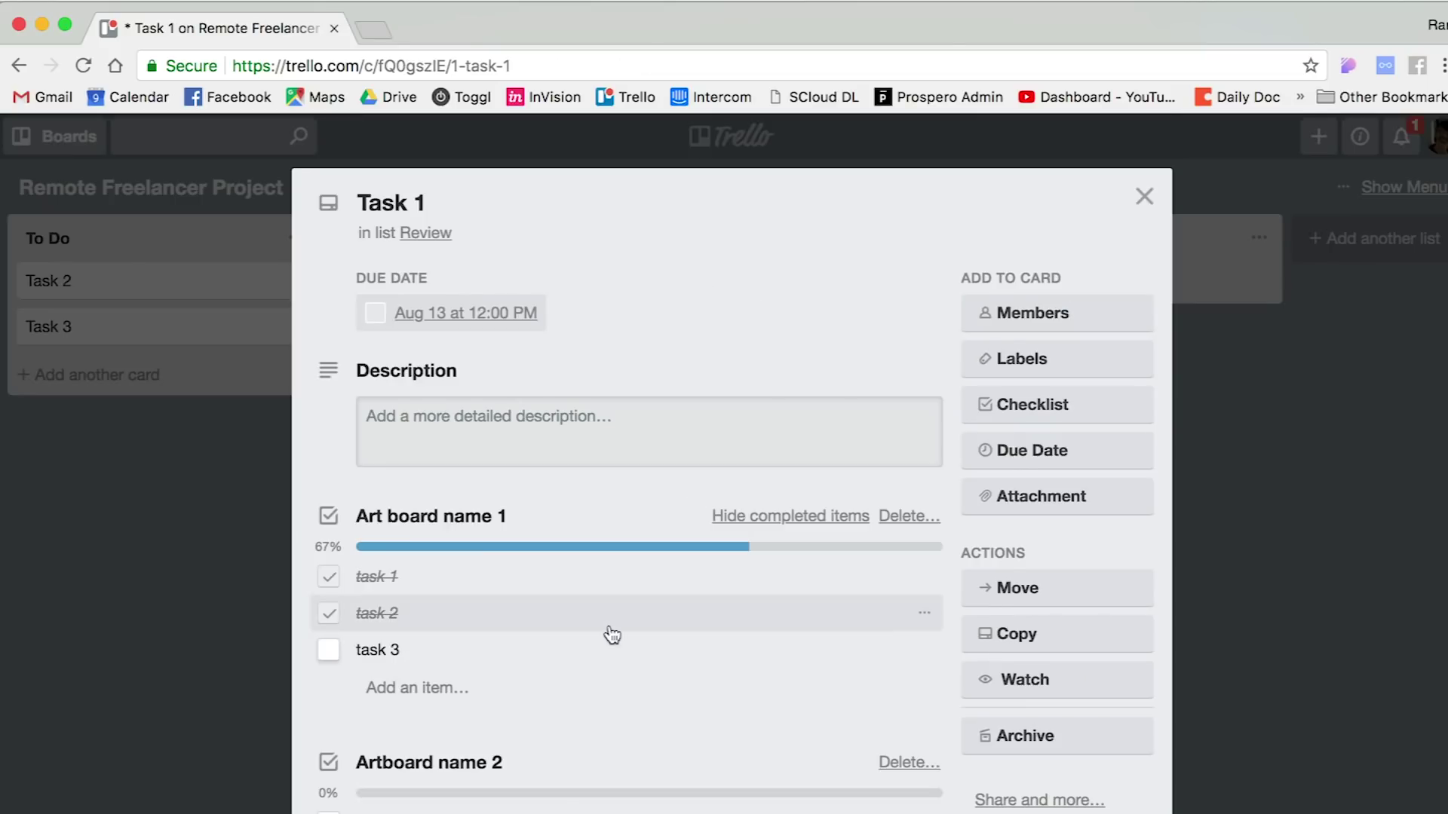
pyautogui.scroll(-4, 608, 633)
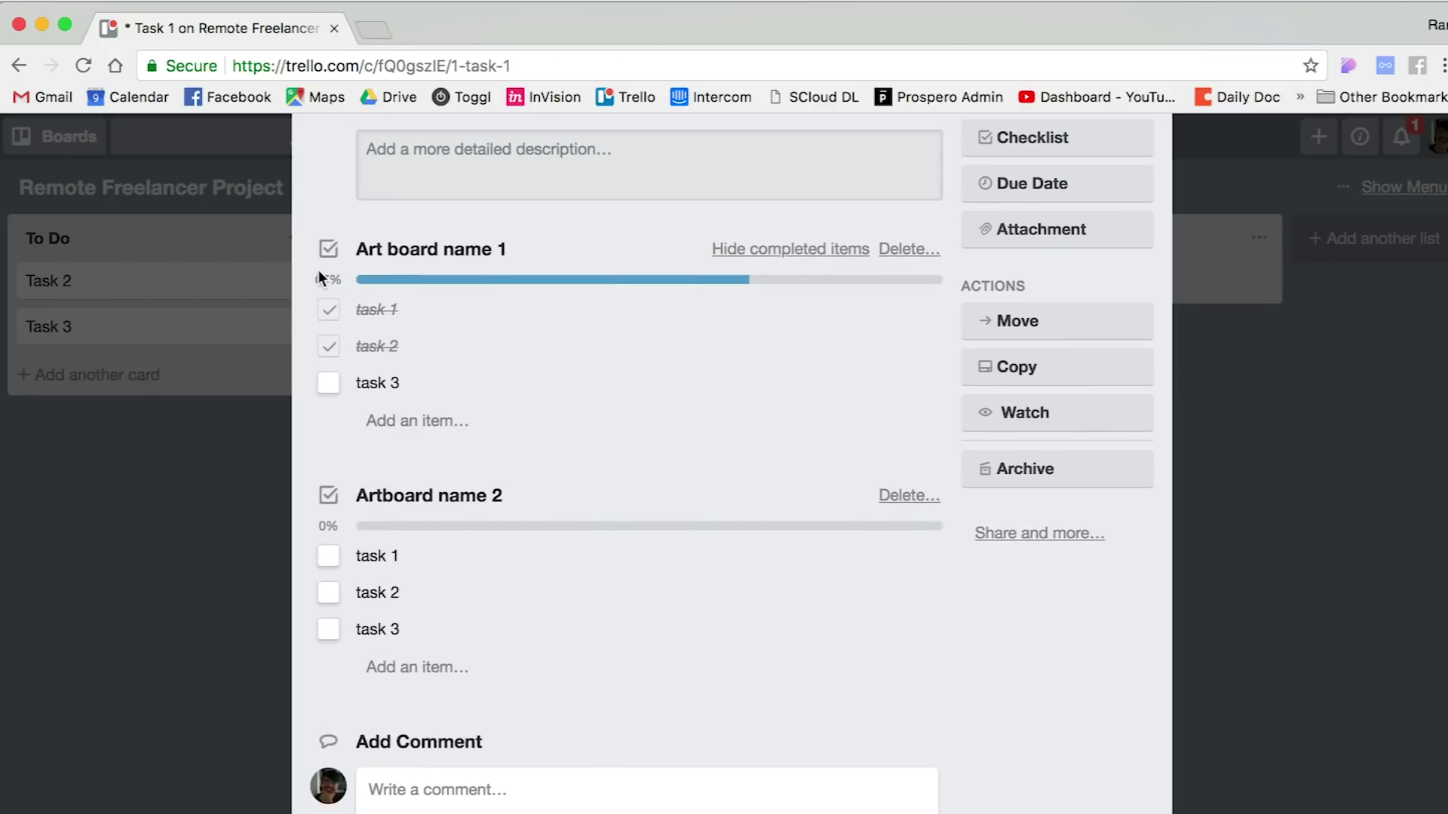
pyautogui.click(329, 346)
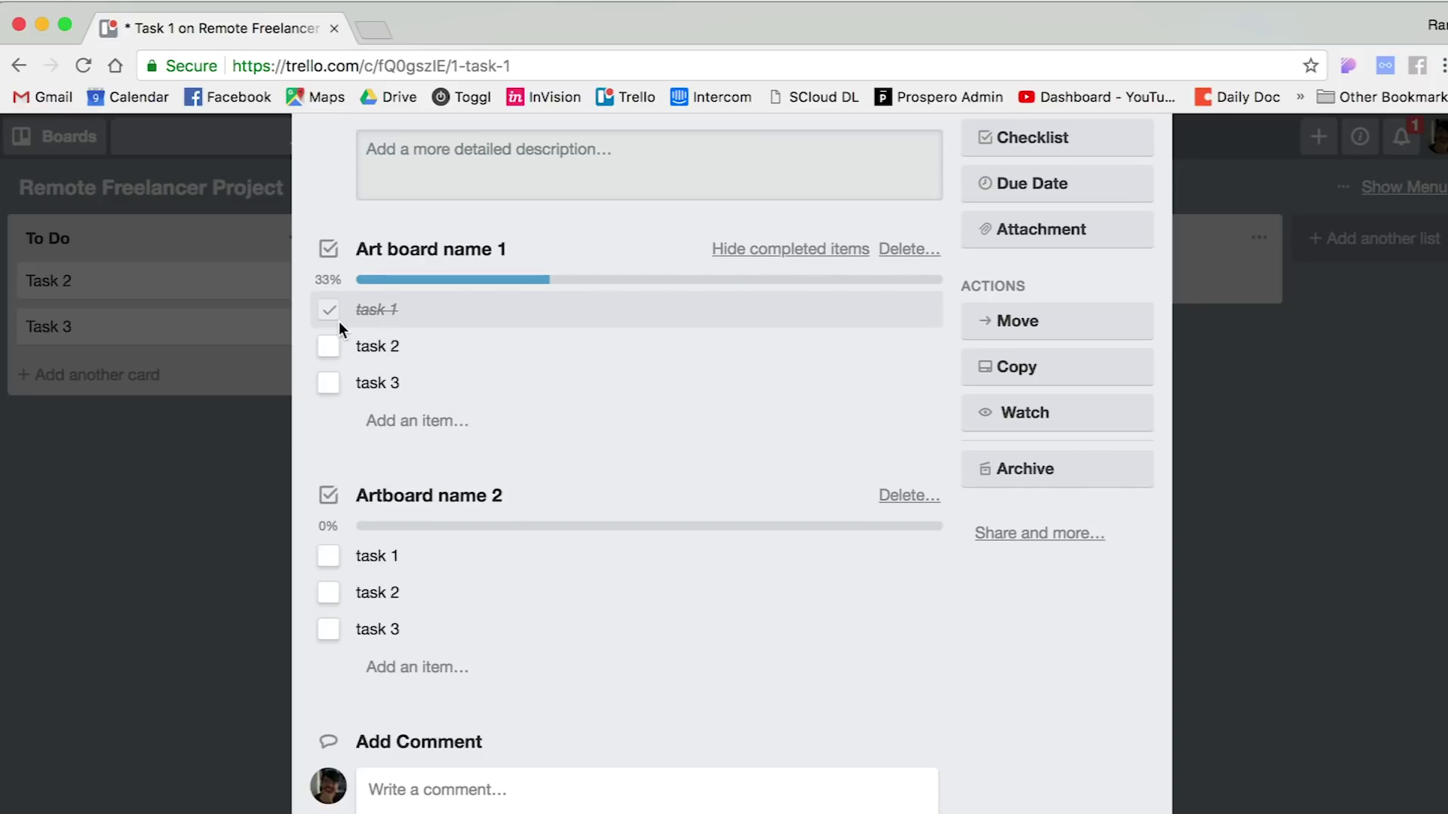
pyautogui.scroll(-5, 367, 425)
# Close the card and drag Task 1 from Review into the Done list.
pyautogui.click(427, 475)
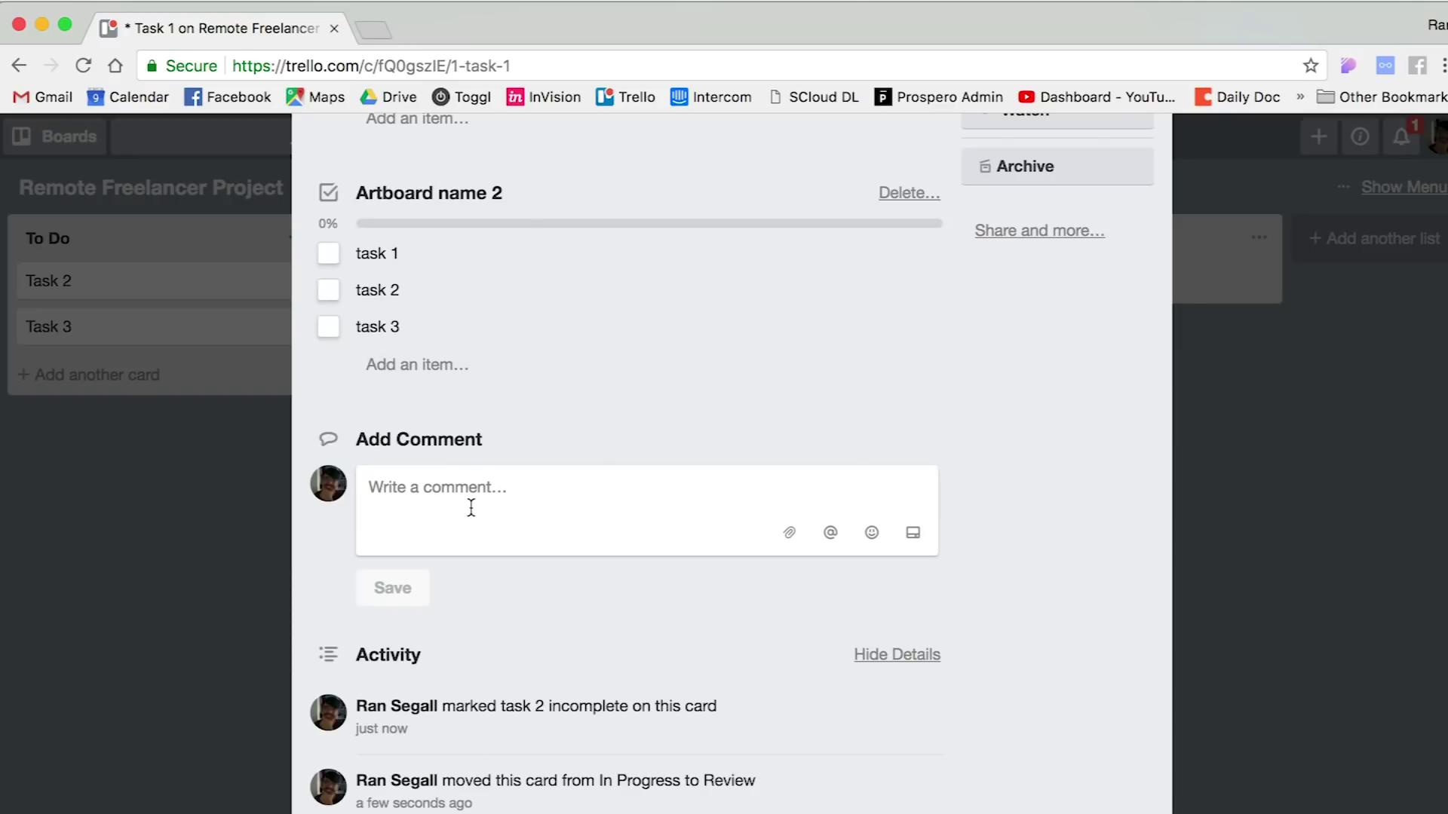
pyautogui.scroll(6, 470, 508)
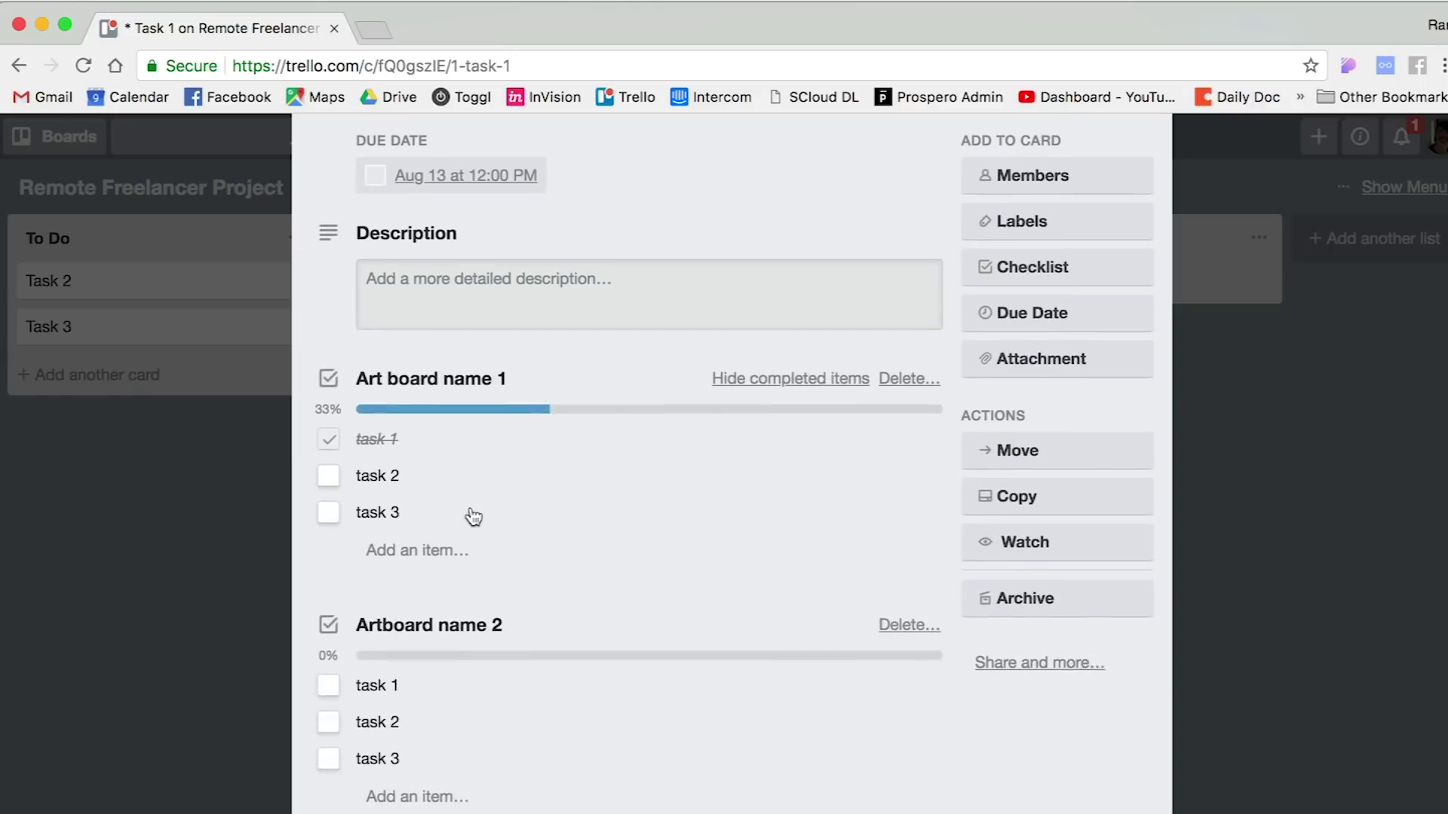
pyautogui.click(187, 528)
pyautogui.moveTo(775, 309); pyautogui.dragTo(1096, 283)
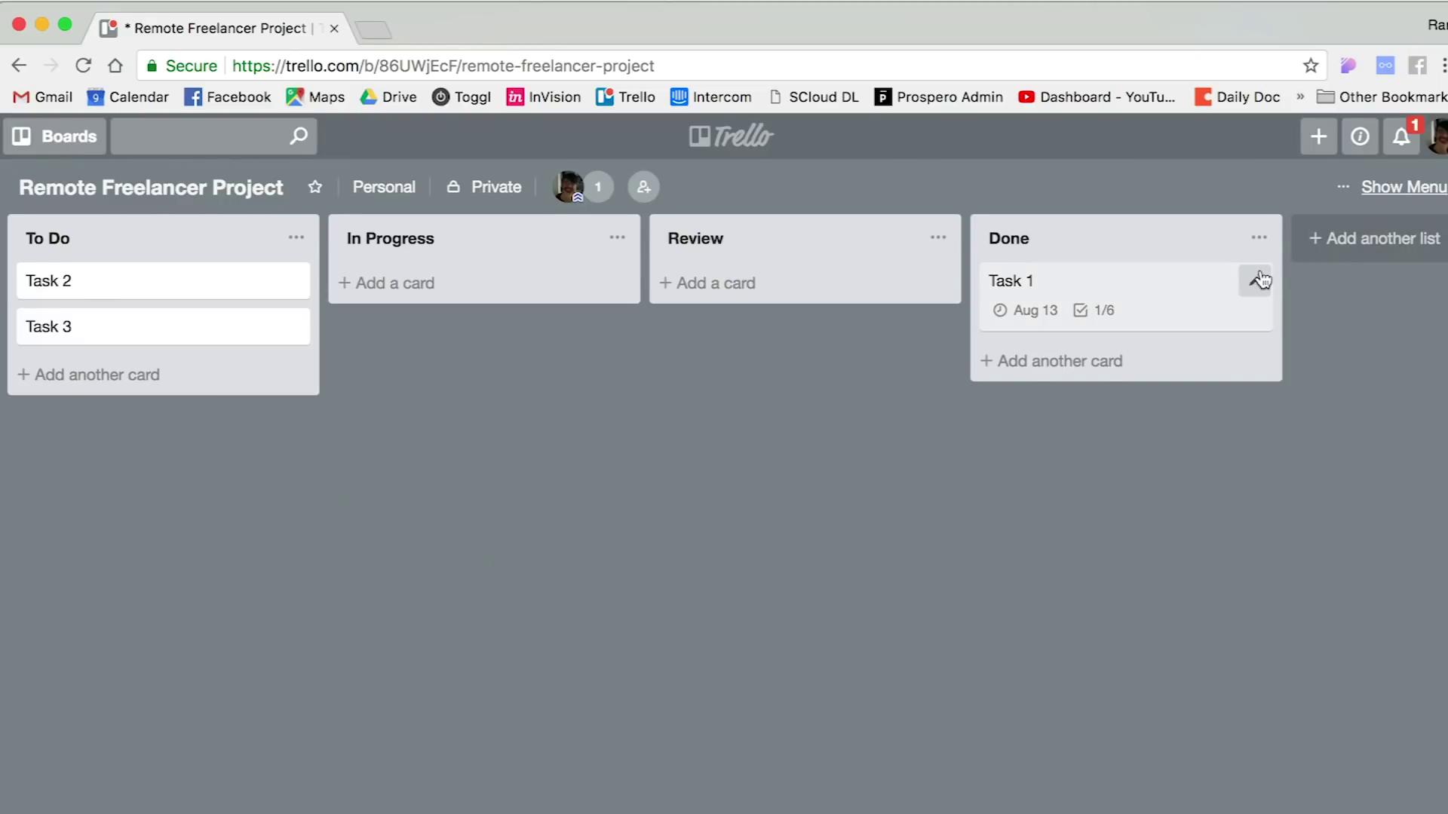
pyautogui.click(1256, 282)
# Close Task 1's quick-edit box without making any changes.
pyautogui.click(1191, 506)
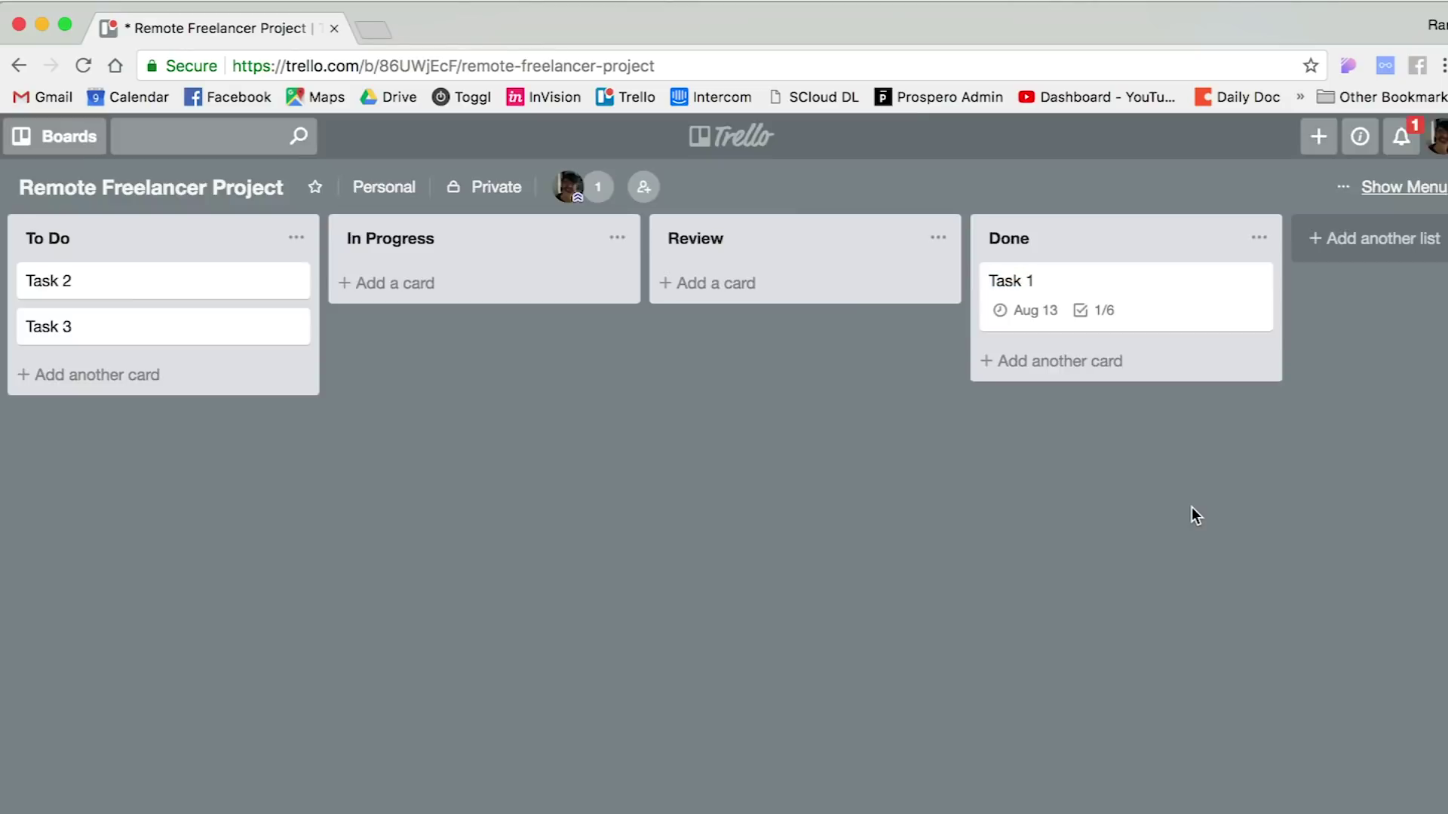